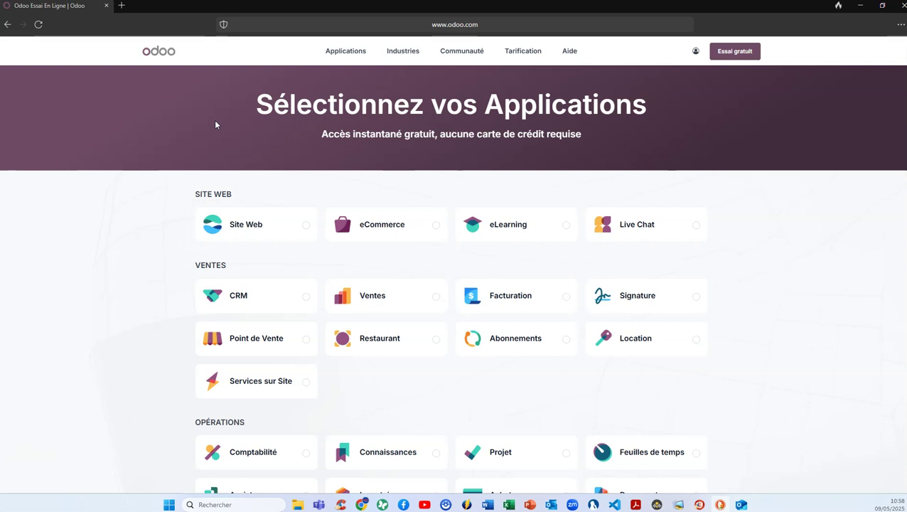
# Step: Select the CRM, Ventes, Achats, Inventaire and Facturation apps for the free trial and continue to the registration form
pyautogui.scroll(-1, 303, 163)
pyautogui.scroll(-2, 303, 163)
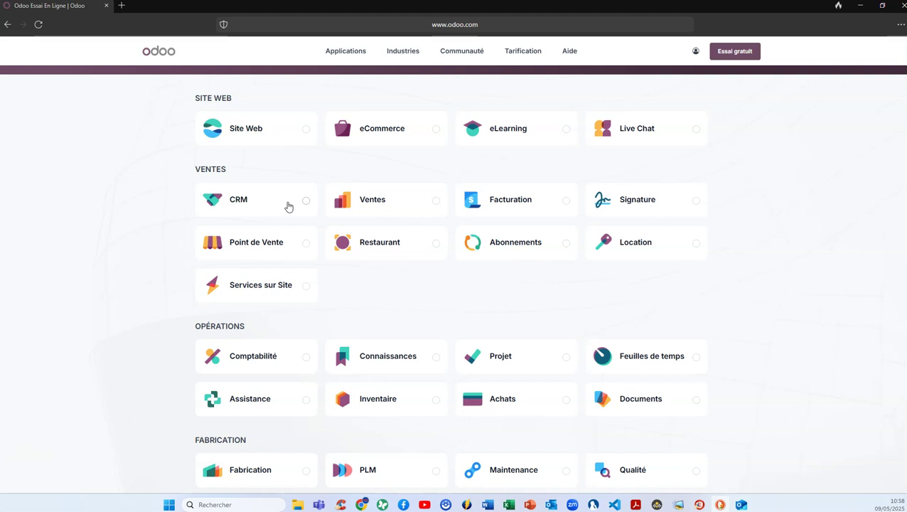
pyautogui.click(307, 201)
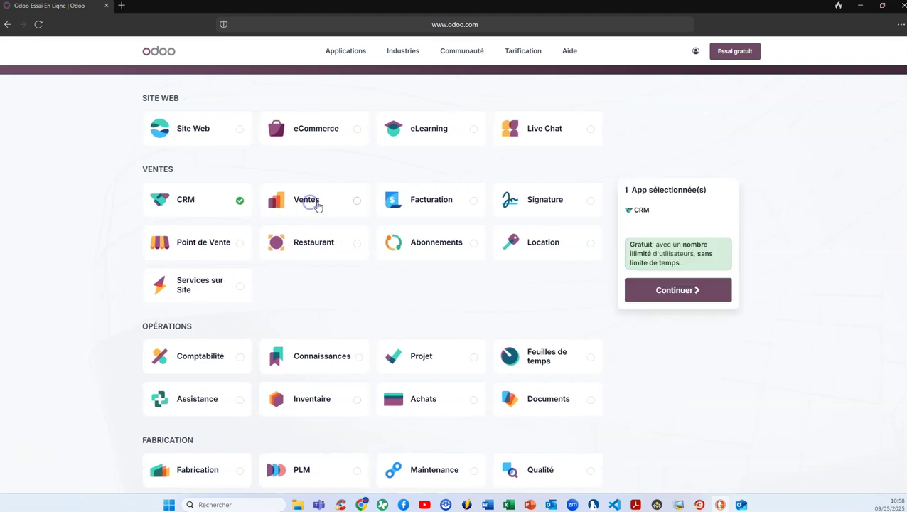
pyautogui.click(357, 203)
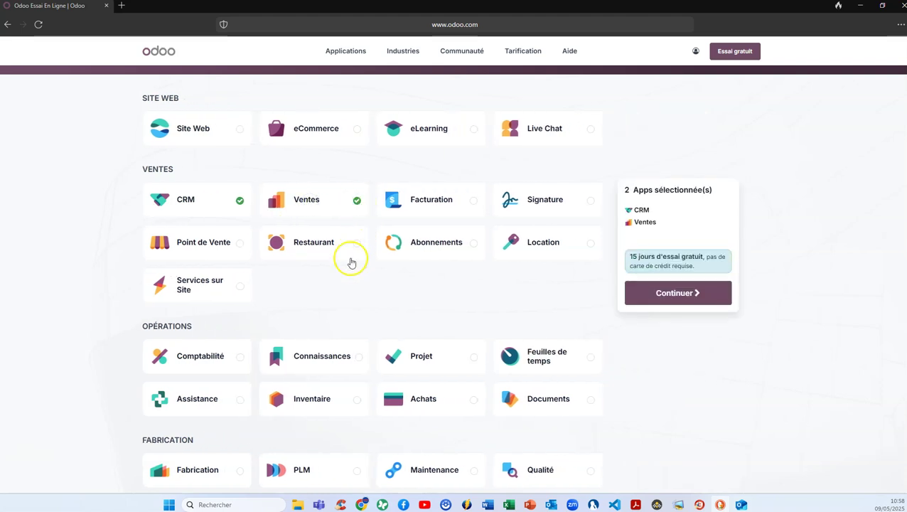
pyautogui.click(472, 396)
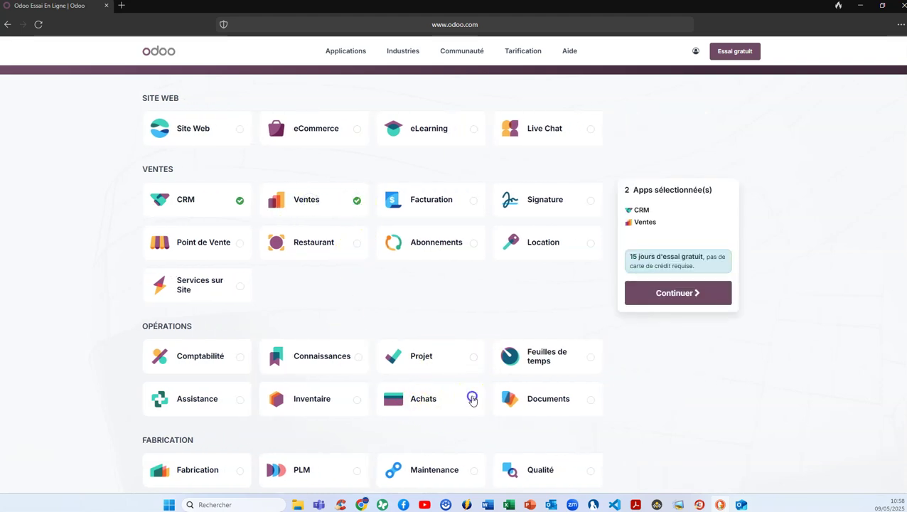
pyautogui.click(355, 400)
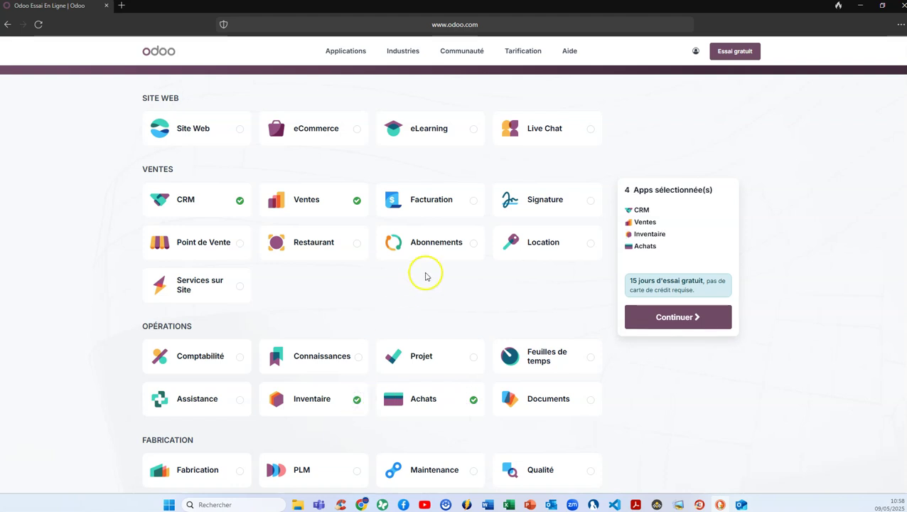
pyautogui.click(473, 203)
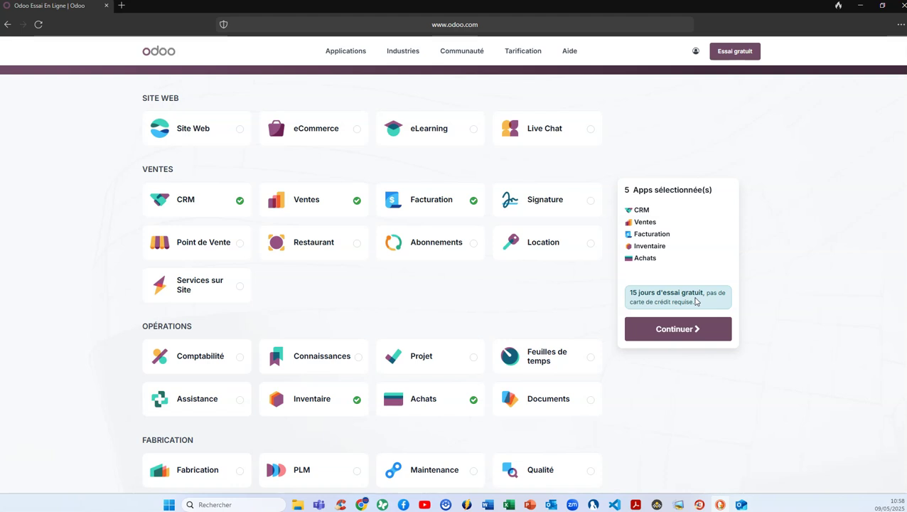
pyautogui.click(690, 333)
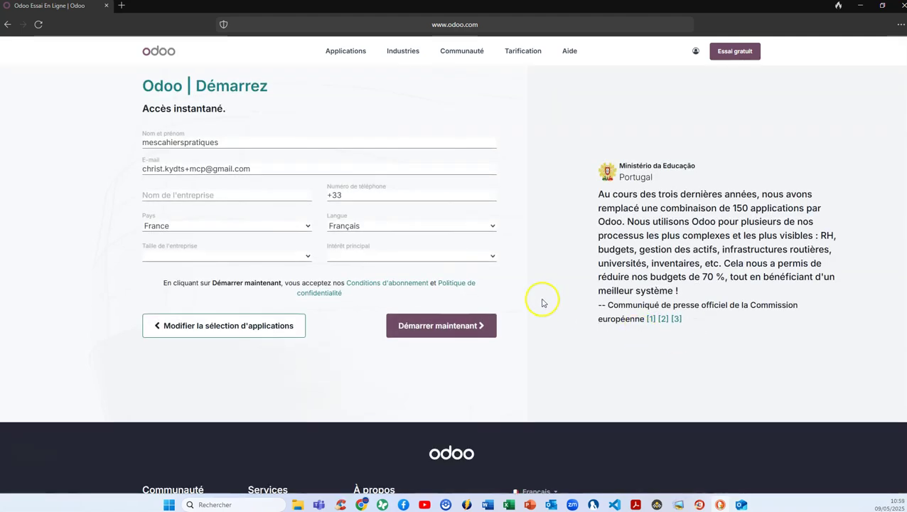
# Step: Enter edu-nordcommerces-mod as the company name in the registration form
pyautogui.click(228, 164)
pyautogui.click(233, 196)
pyautogui.click(233, 196)
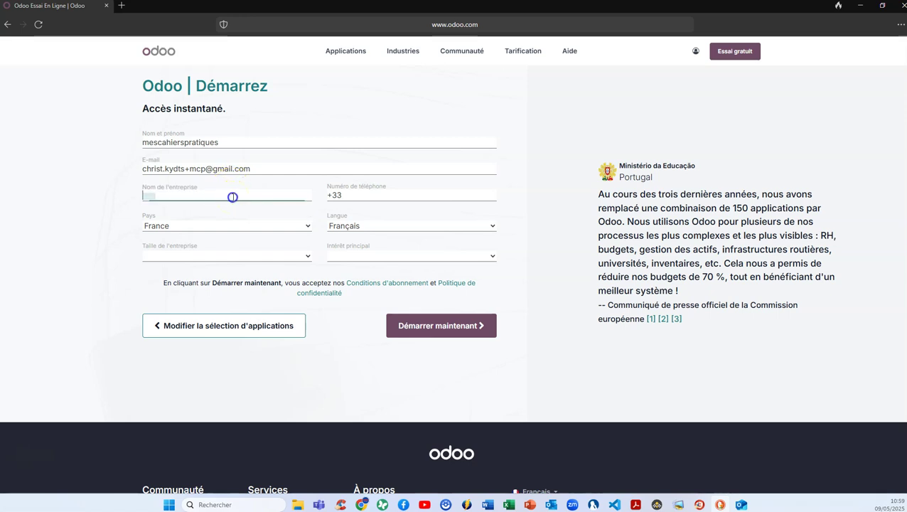
pyautogui.write('edu')
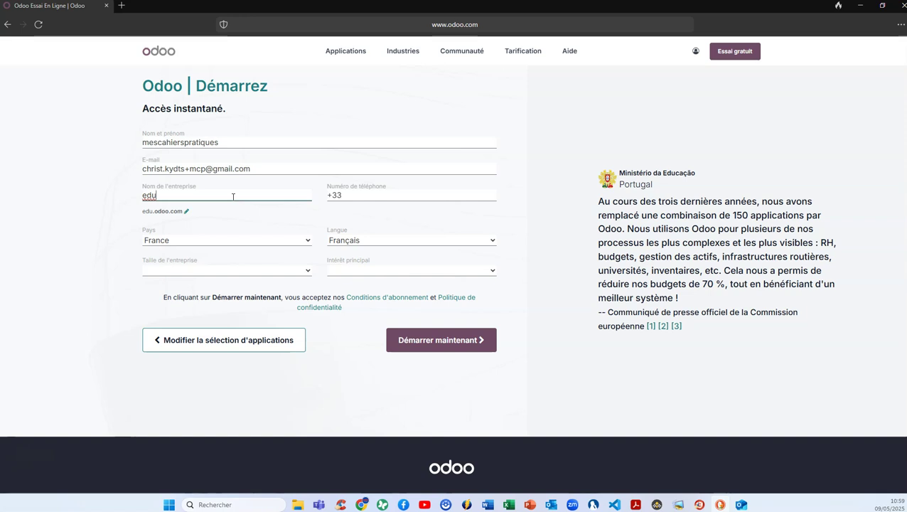
pyautogui.write('-')
pyautogui.write('nordcommerces')
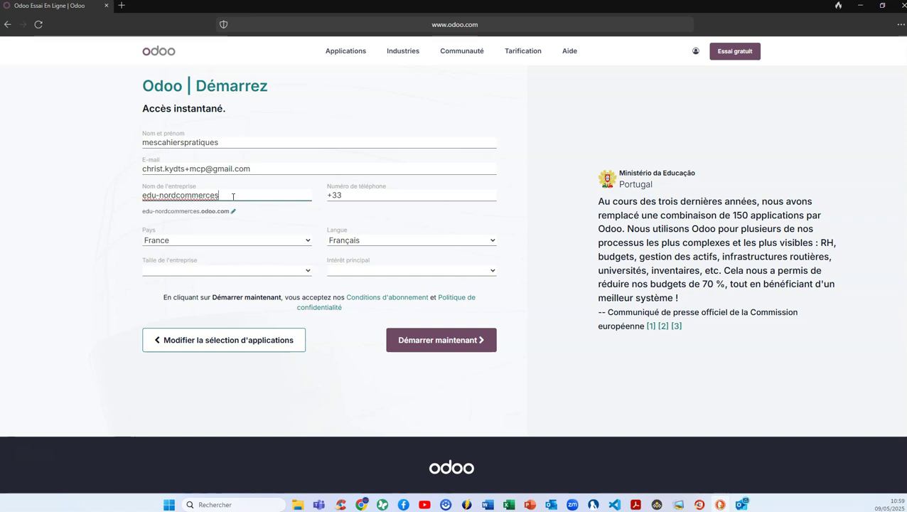
pyautogui.write('-mod')
# Step: Set the company size to 5 - 20 employés and the main interest to Je suis enseignant·e
pyautogui.click(182, 270)
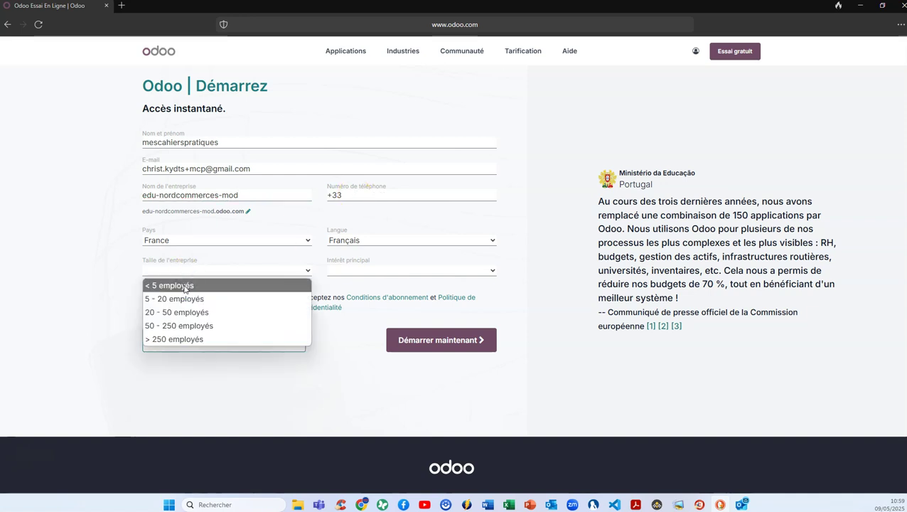
pyautogui.click(182, 299)
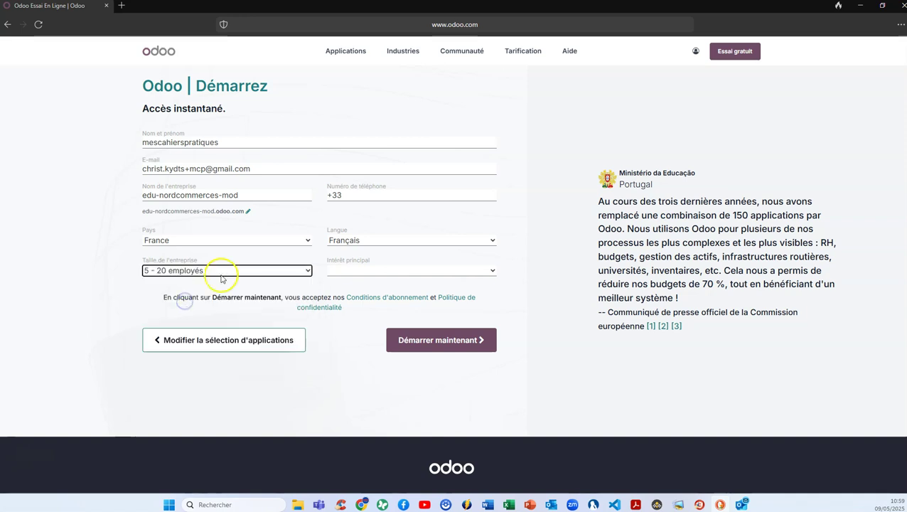
pyautogui.click(364, 269)
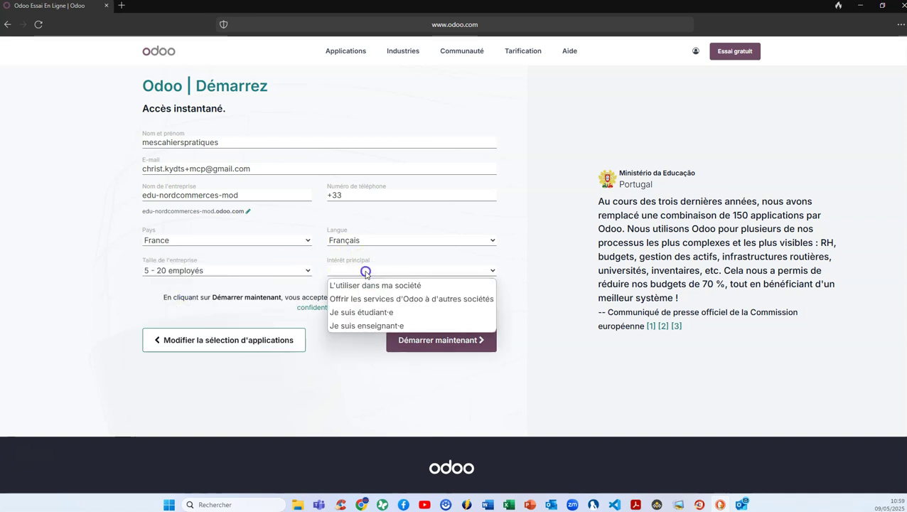
pyautogui.click(377, 326)
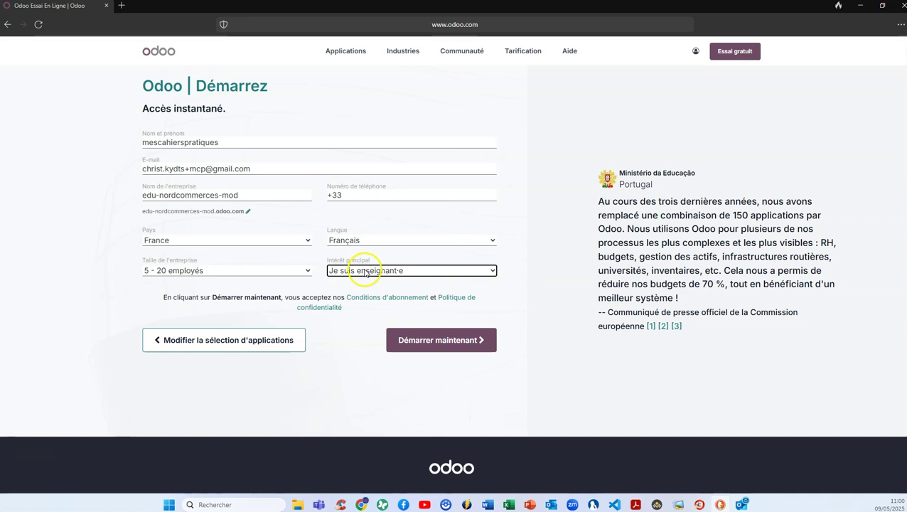
# Step: Fill in the phone number after the country prefix and submit the registration form to start the trial
pyautogui.click(445, 339)
pyautogui.click(450, 346)
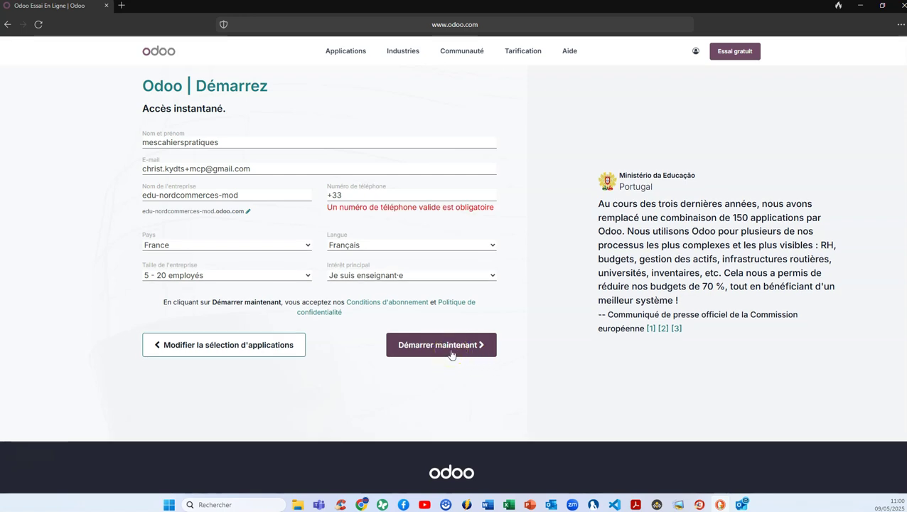
pyautogui.click(399, 348)
pyautogui.click(370, 195)
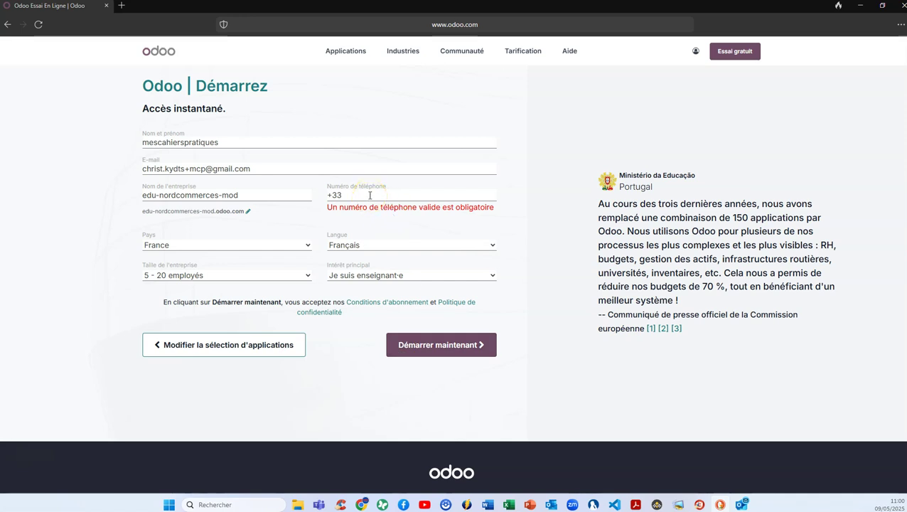
pyautogui.click(369, 195)
pyautogui.write('1111111111')
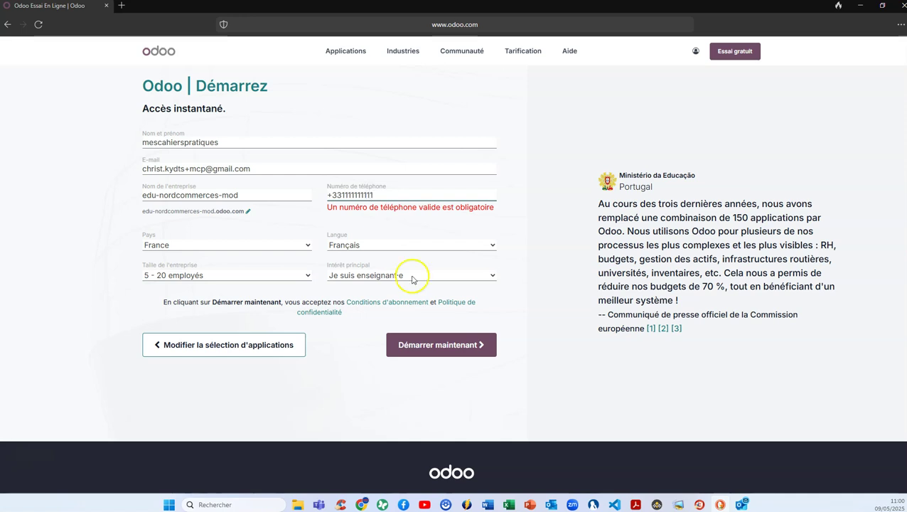
pyautogui.click(437, 346)
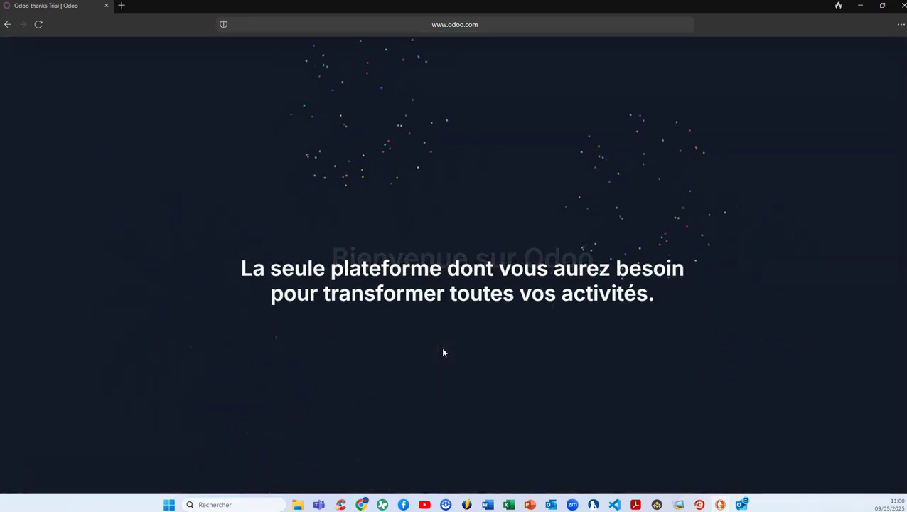
pyautogui.click(434, 250)
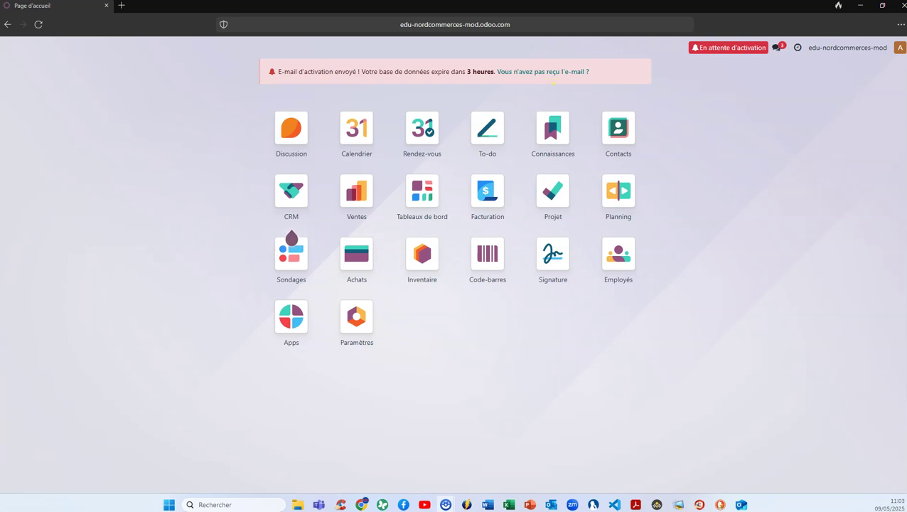
# Step: Switch to the activation e-mail, activate the edu-nordcommerces-mod.odoo.com database and skip the free mug offer
pyautogui.hotkey('alt', 'Tab')
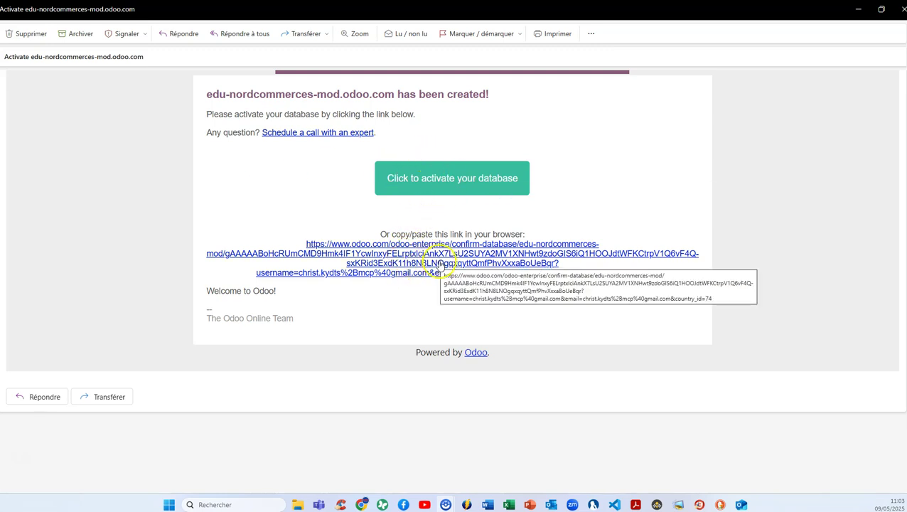
pyautogui.click(454, 183)
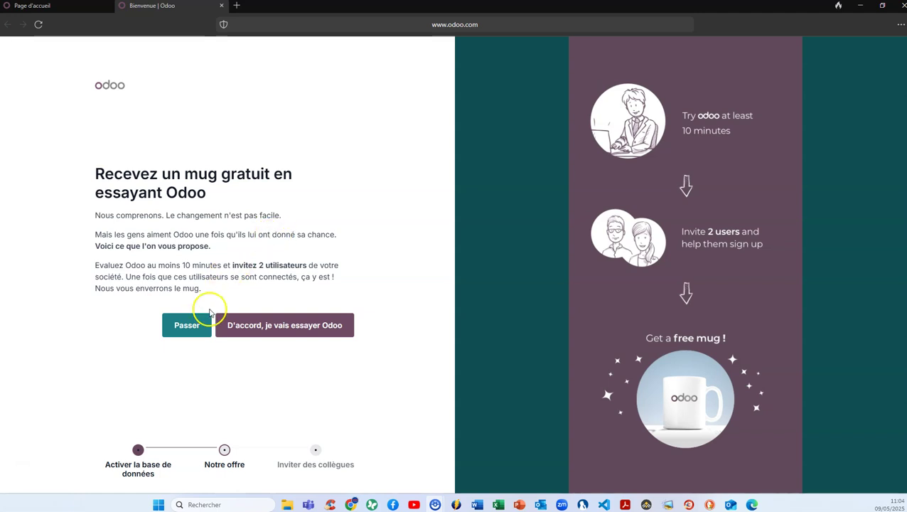
pyautogui.click(195, 328)
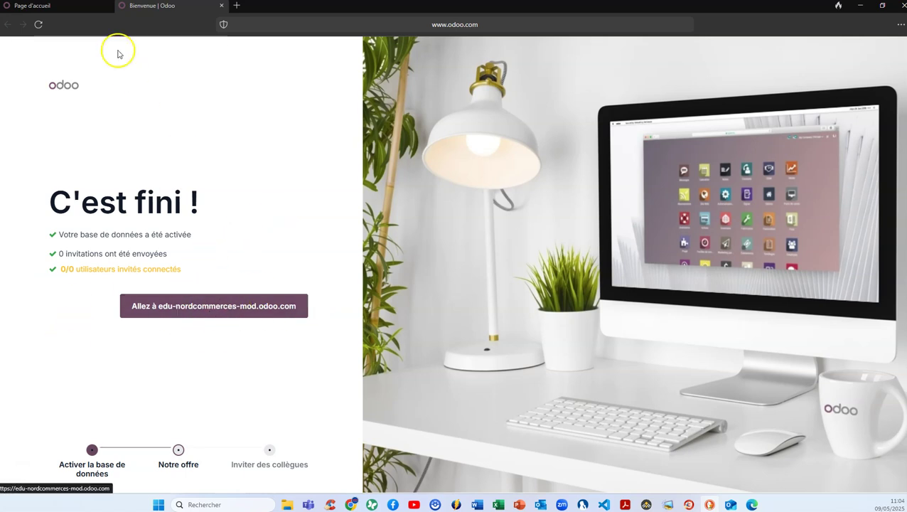
# Step: Return to the edu-nordcommerces-mod database home page and reload it to refresh its activation status
pyautogui.click(61, 8)
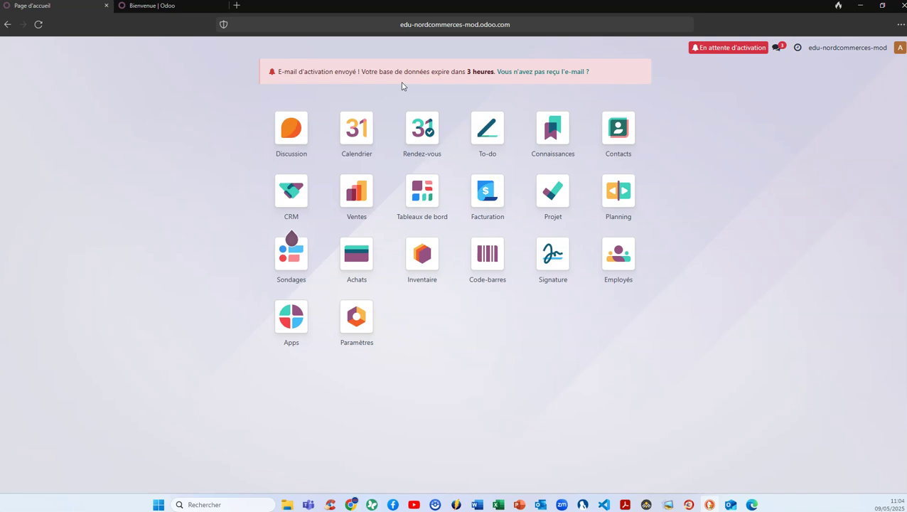
pyautogui.click(39, 25)
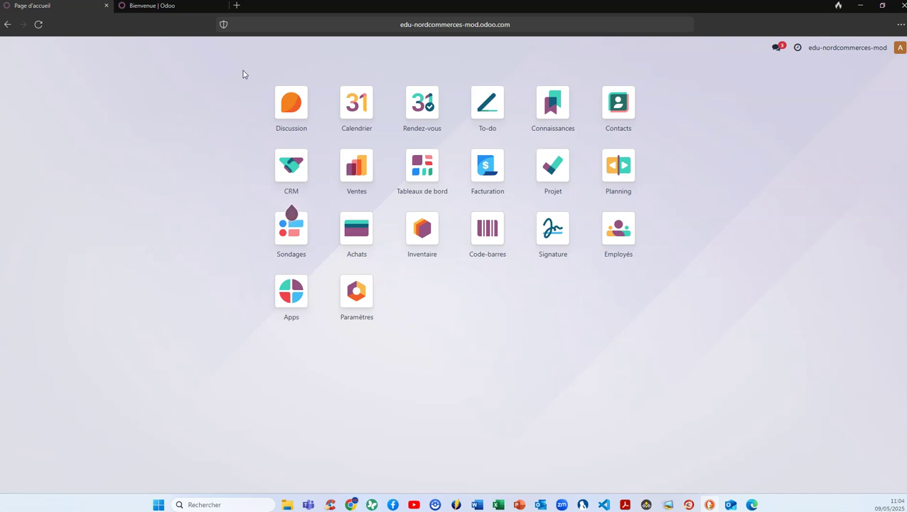
pyautogui.moveTo(242, 73)
pyautogui.mouseDown()
pyautogui.moveTo(257, 105)
pyautogui.moveTo(172, 120)
pyautogui.mouseUp()
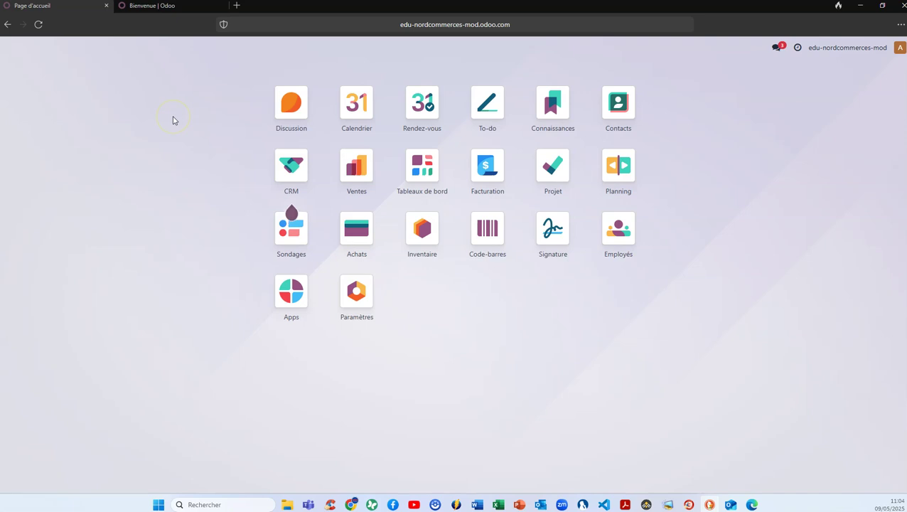